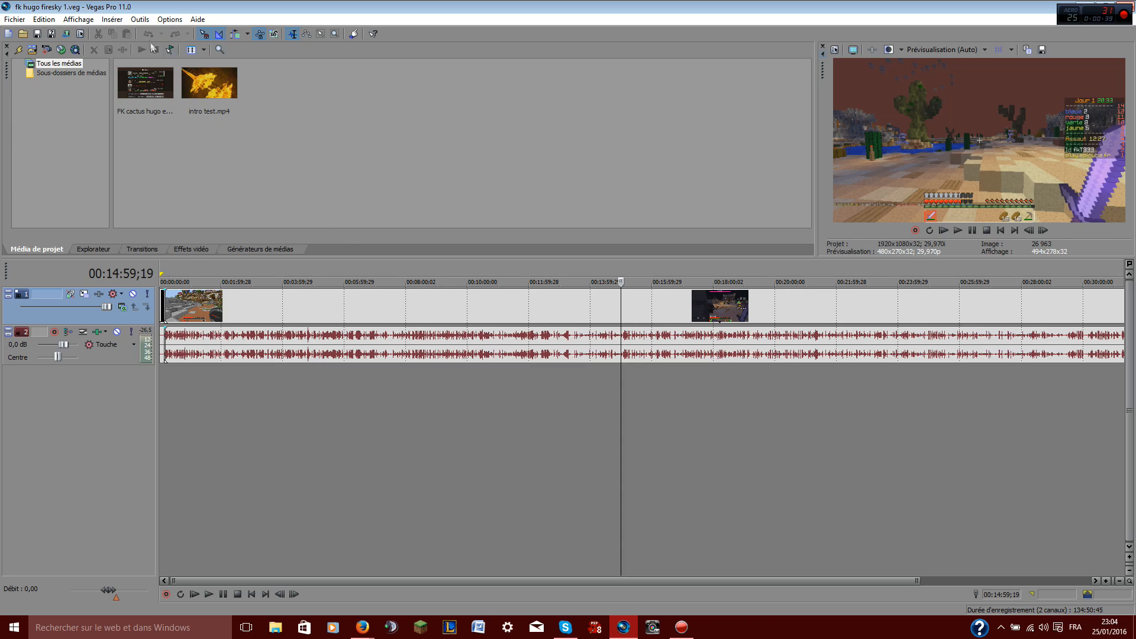
Open the Render As dialog for the project
{"action": "left_click", "coordinate": [44, 19]}
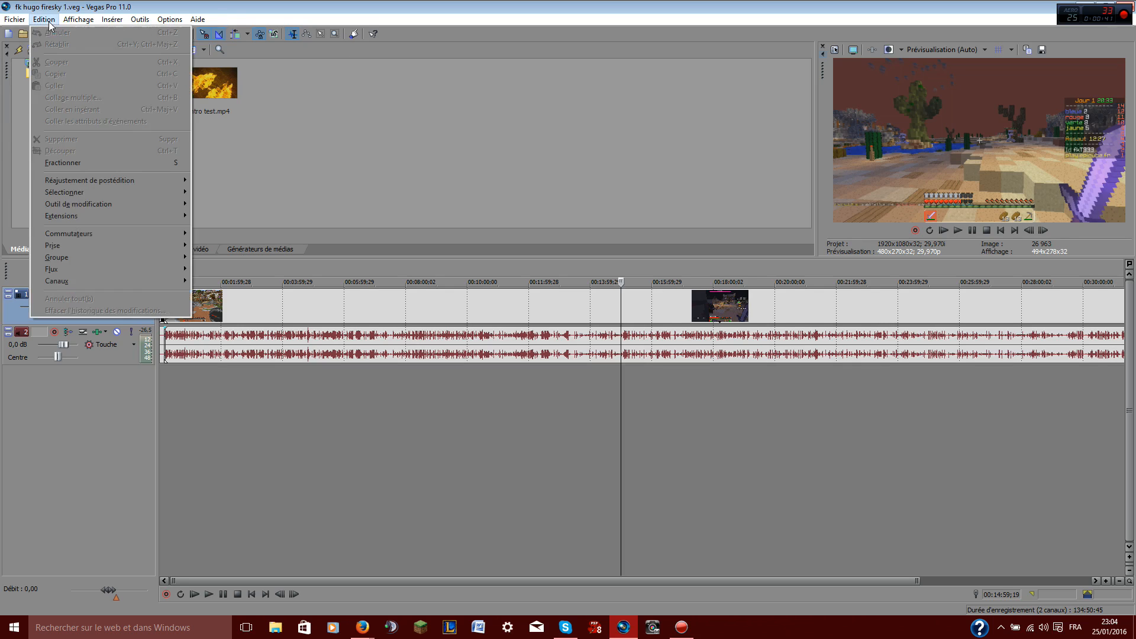
{"action": "mouse_move", "coordinate": [15, 19]}
{"action": "left_click", "coordinate": [60, 103]}
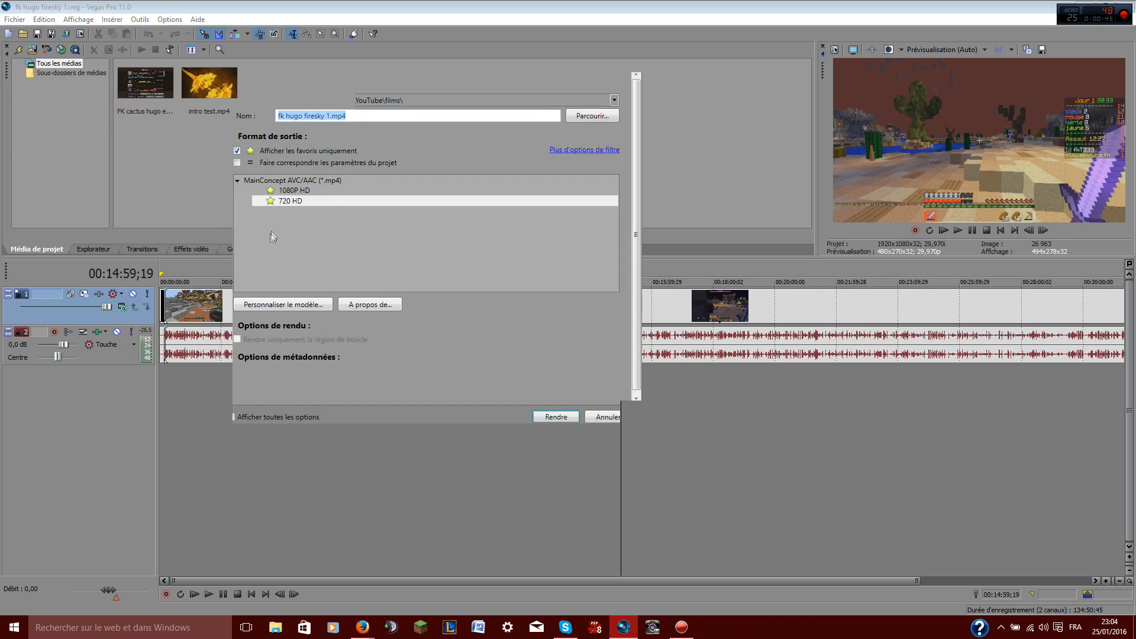
Show all output formats instead of favourites only and expand the MainConcept AVC/AAC template list
{"action": "left_click", "coordinate": [238, 180]}
{"action": "left_click", "coordinate": [238, 180]}
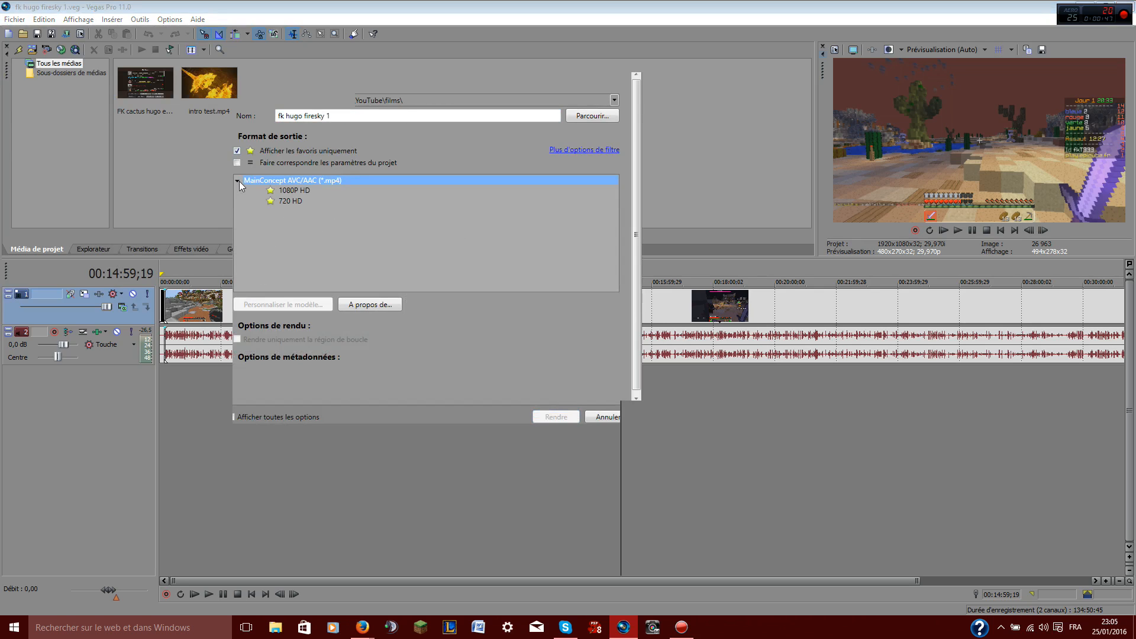
{"action": "left_click", "coordinate": [238, 181]}
{"action": "left_click", "coordinate": [236, 151]}
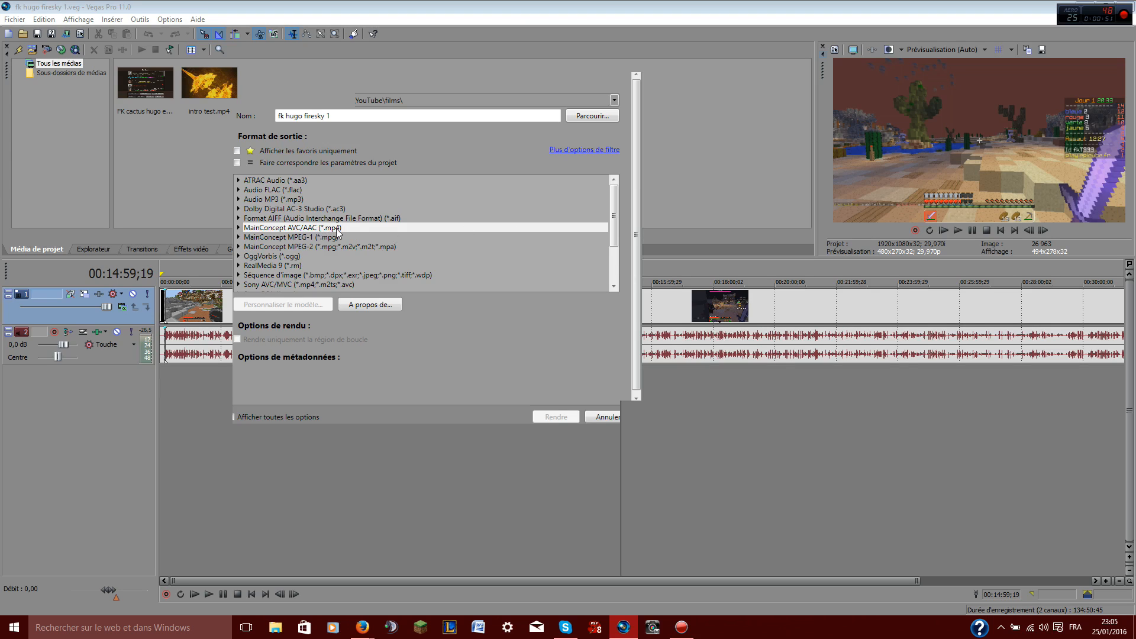
{"action": "left_click", "coordinate": [239, 229]}
{"action": "left_click_drag", "start_coordinate": [614, 207], "coordinate": [614, 219]}
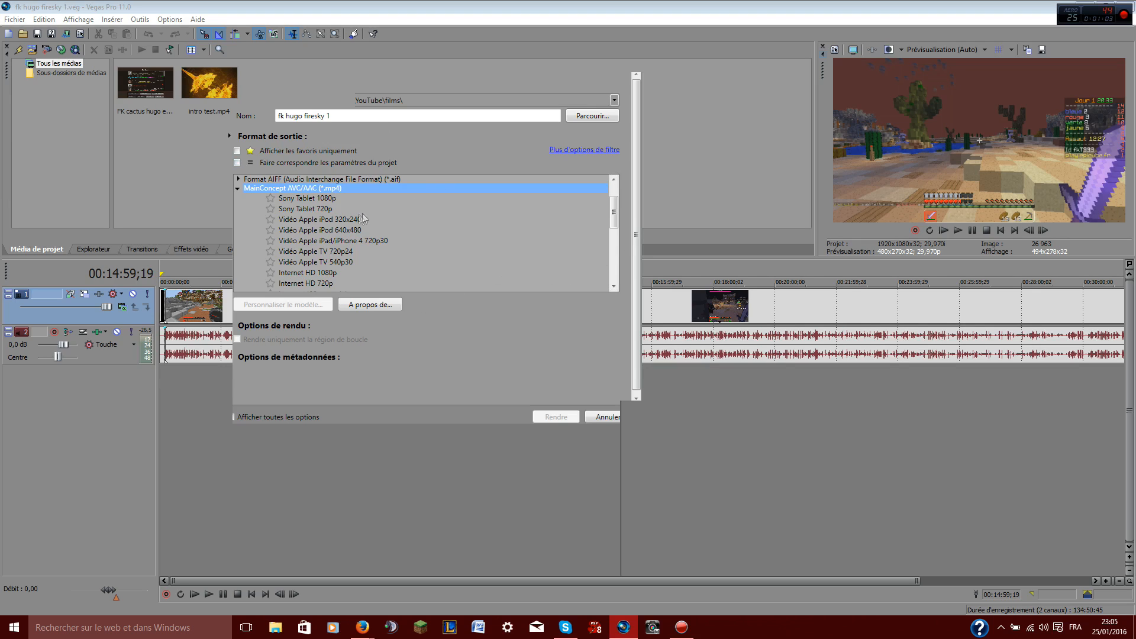
{"action": "left_click", "coordinate": [333, 212]}
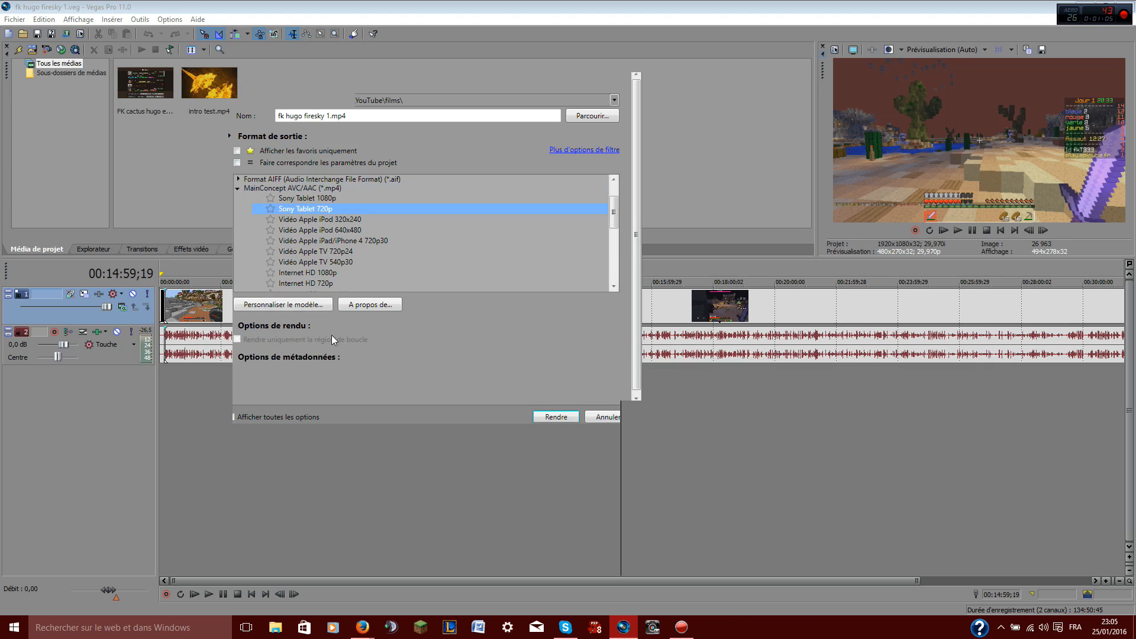
{"action": "left_click", "coordinate": [300, 304]}
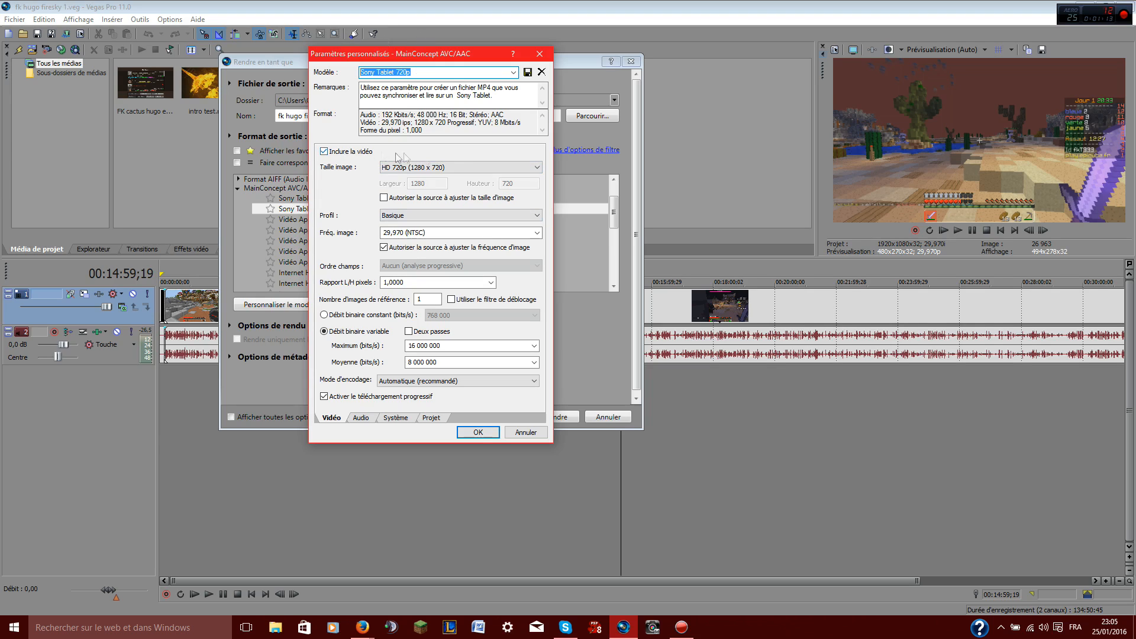
{"action": "left_click", "coordinate": [459, 167]}
{"action": "left_click", "coordinate": [452, 232]}
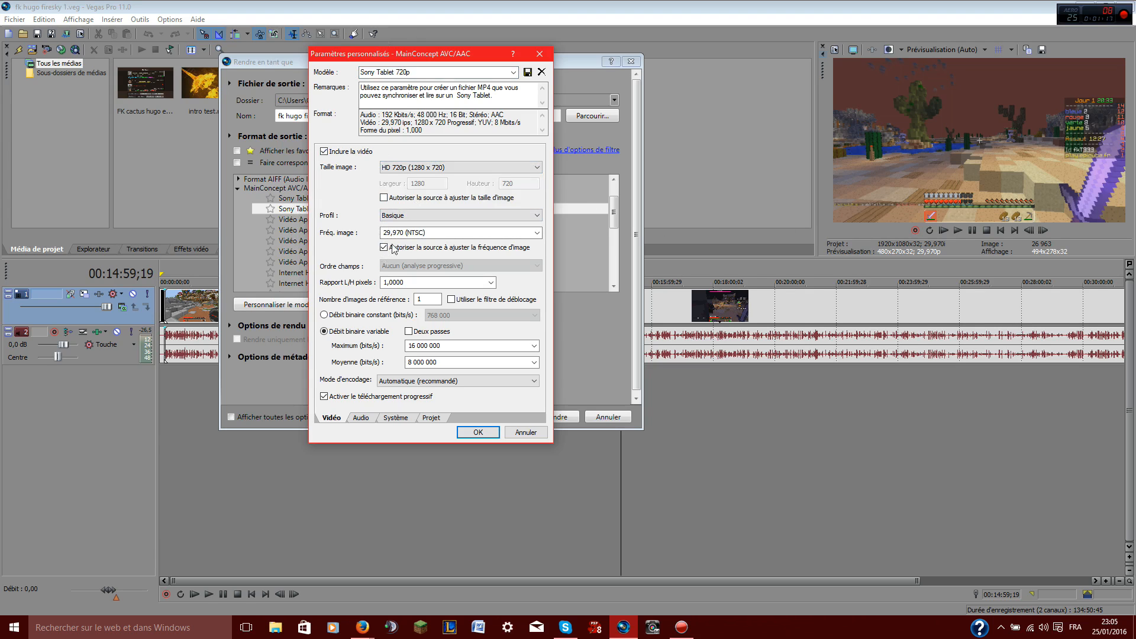
{"action": "left_click", "coordinate": [524, 432]}
Select the 720 HD template under MainConcept AVC/AAC and open its customization settings
{"action": "left_click_drag", "start_coordinate": [613, 216], "coordinate": [614, 245]}
{"action": "left_click", "coordinate": [289, 249]}
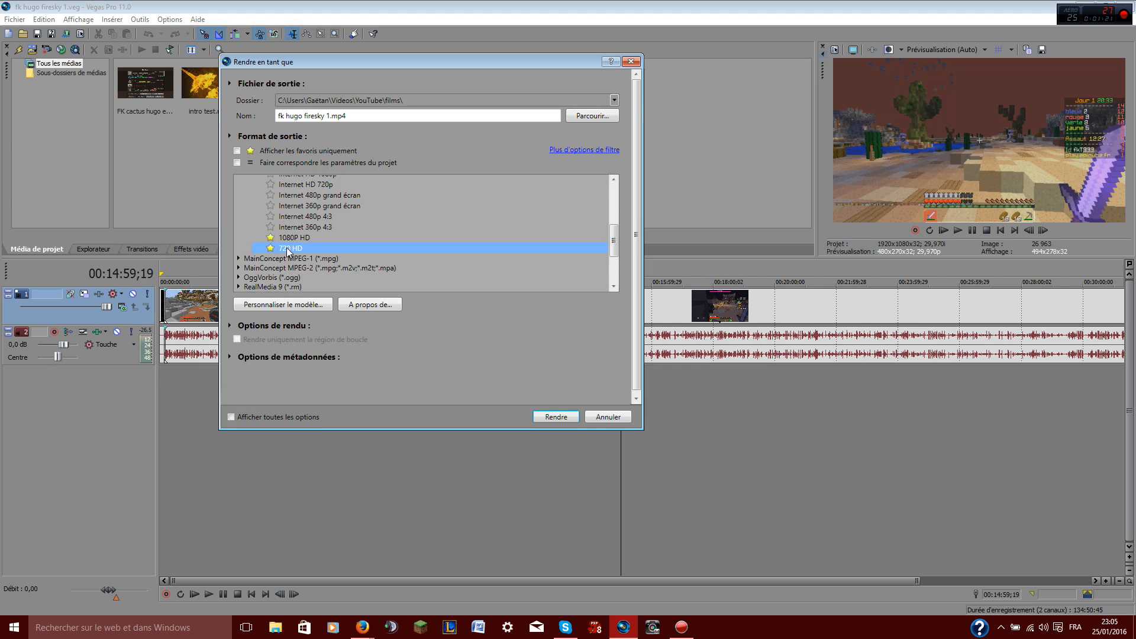
{"action": "left_click", "coordinate": [284, 305]}
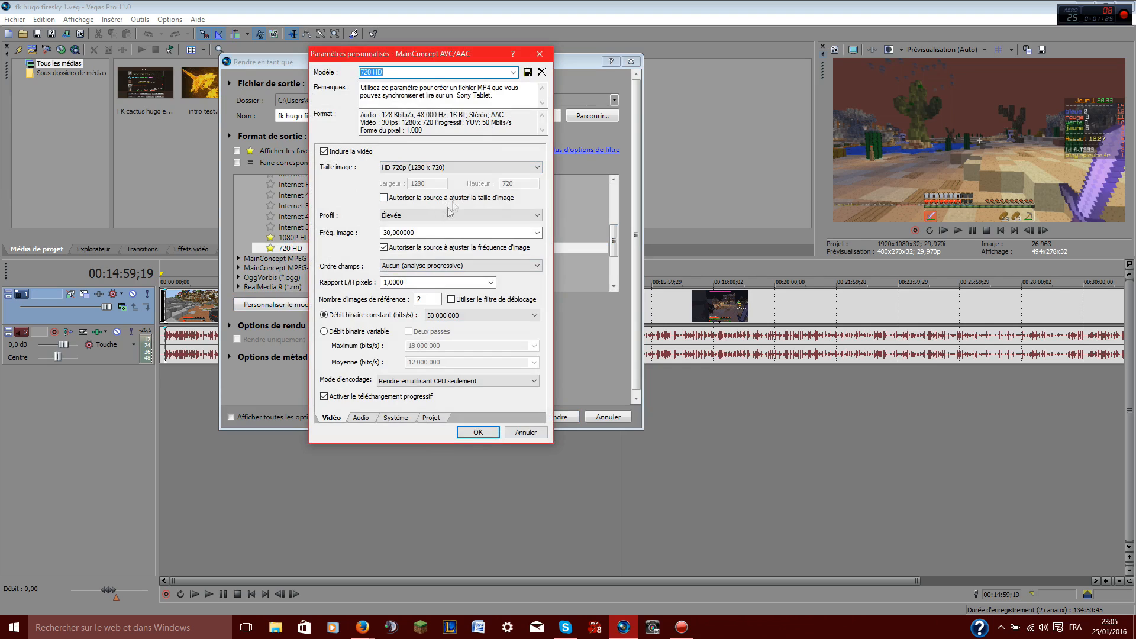
Review the profile, frame rate and field order options of the 720 HD template's video settings
{"action": "left_click", "coordinate": [428, 216]}
{"action": "left_click", "coordinate": [428, 216]}
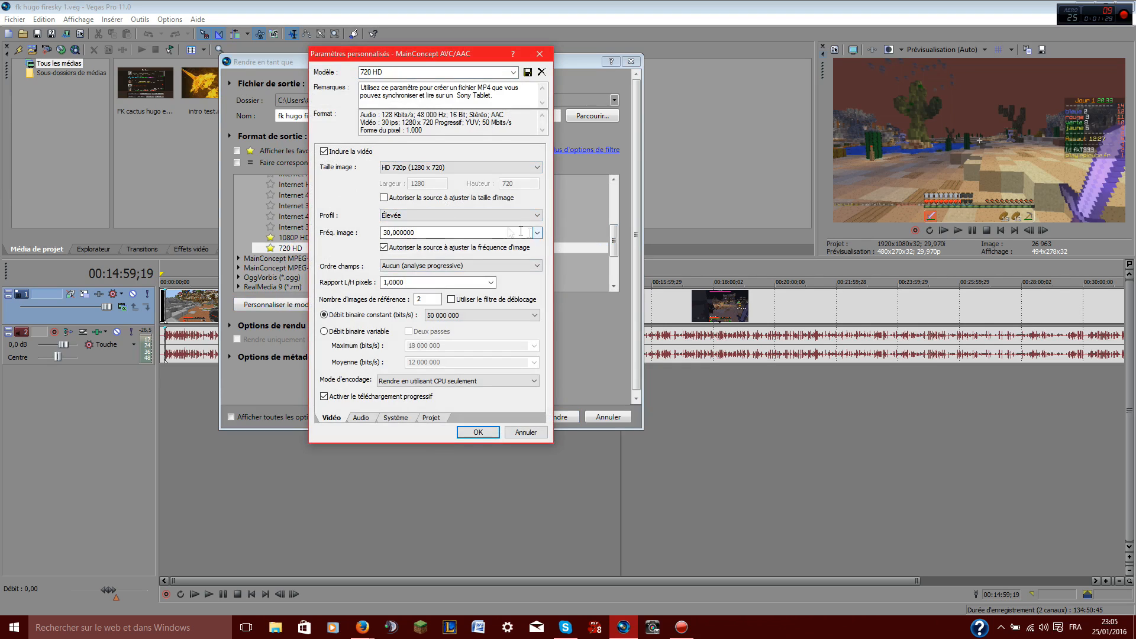
{"action": "left_click", "coordinate": [391, 232]}
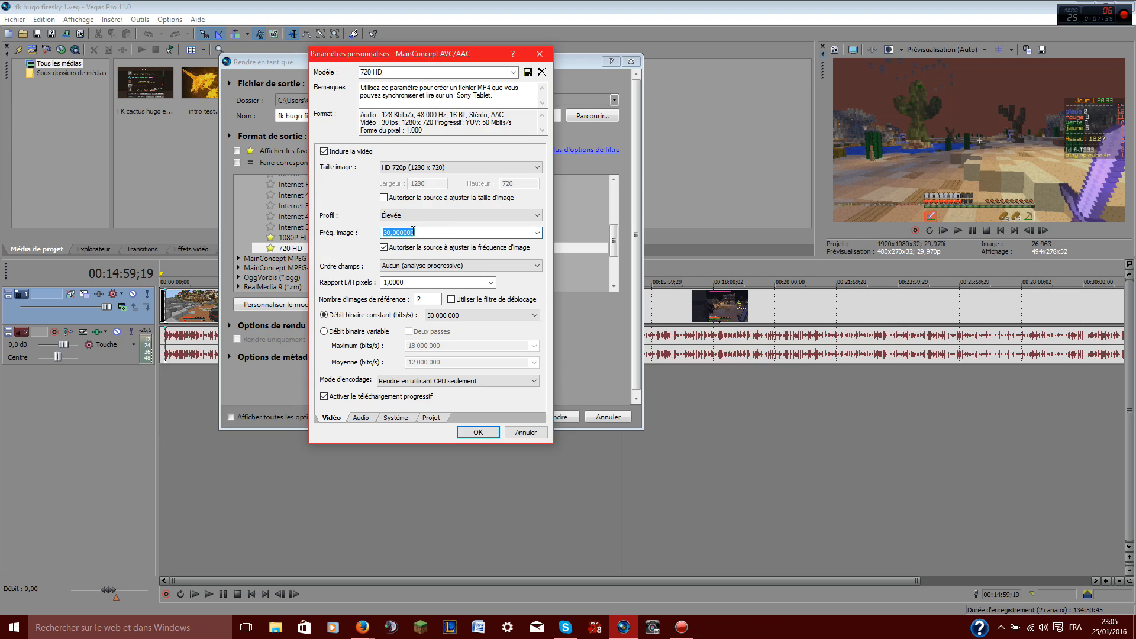
{"action": "left_click", "coordinate": [537, 235]}
{"action": "left_click", "coordinate": [537, 235]}
{"action": "left_click", "coordinate": [538, 234]}
{"action": "left_click", "coordinate": [539, 235]}
{"action": "left_click", "coordinate": [432, 265]}
{"action": "left_click", "coordinate": [432, 266]}
{"action": "left_click", "coordinate": [433, 267]}
{"action": "left_click", "coordinate": [434, 268]}
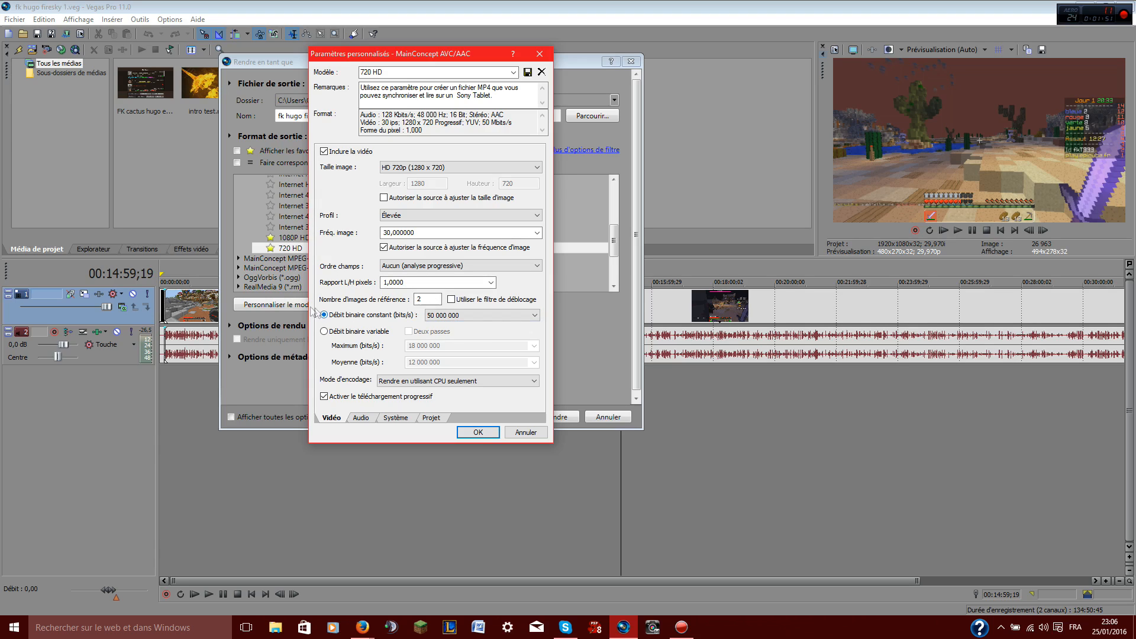
Set the constant bit rate to 50 000 000 and the encoding mode to render using CPU only
{"action": "left_click", "coordinate": [504, 318]}
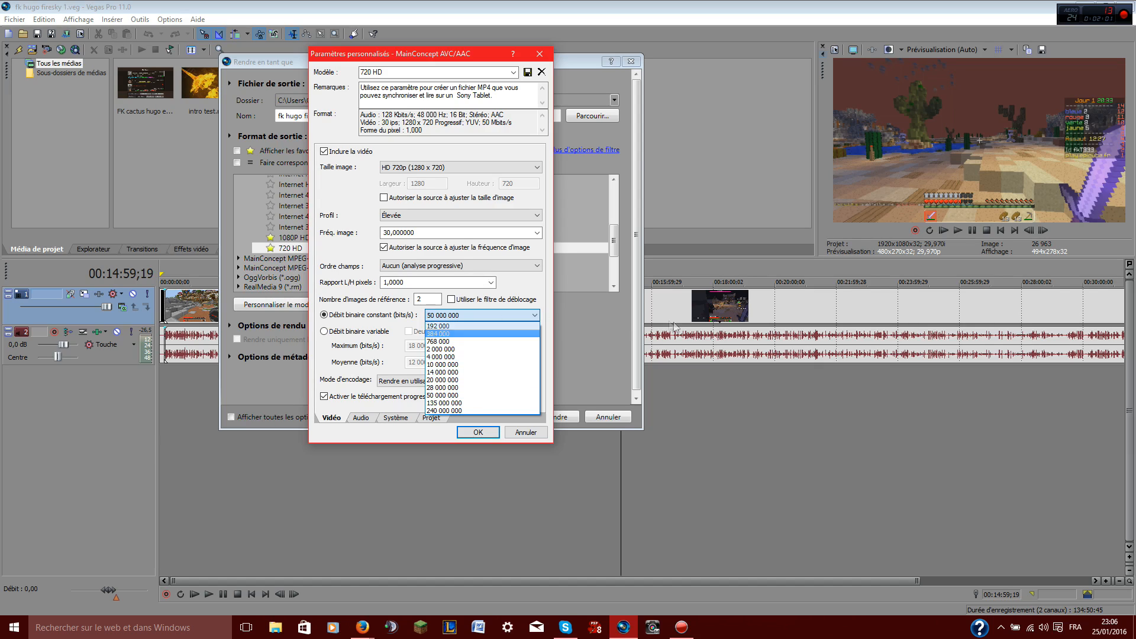
{"action": "left_click", "coordinate": [500, 315]}
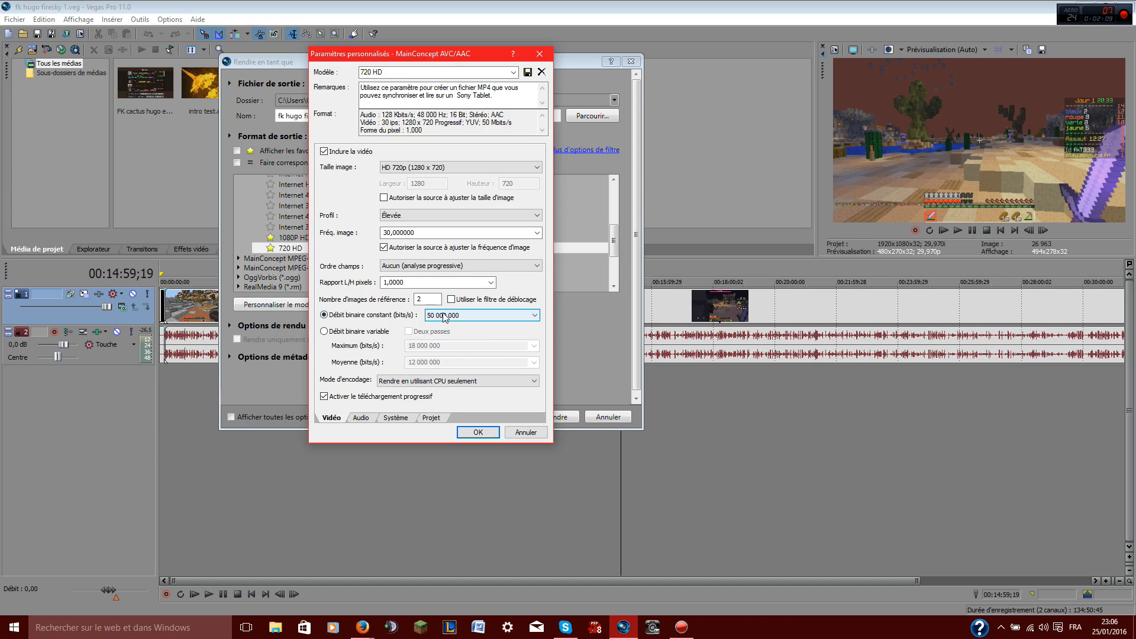
{"action": "left_click", "coordinate": [409, 381]}
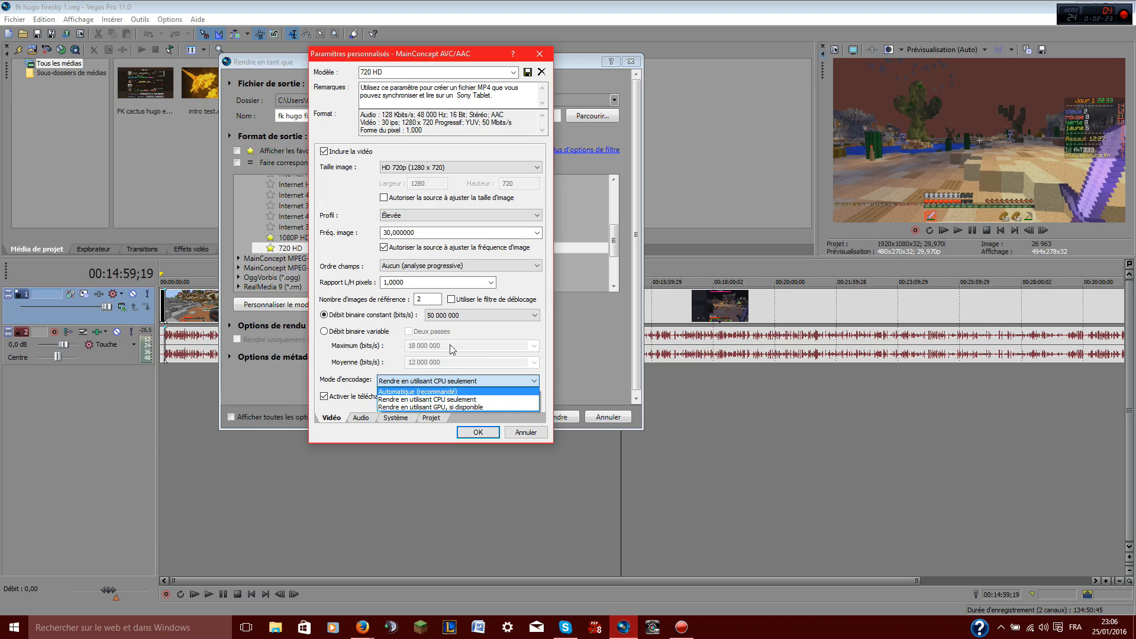
{"action": "left_click", "coordinate": [445, 399]}
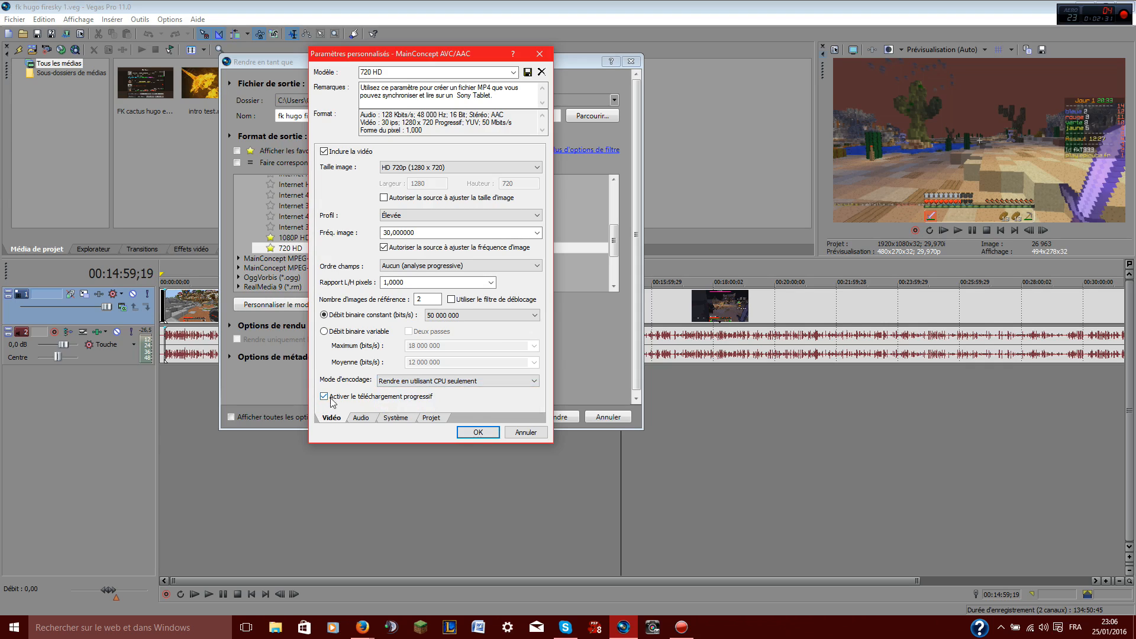
Review the audio bit rate and the System and Project settings of the template, returning to the video settings
{"action": "left_click", "coordinate": [361, 417]}
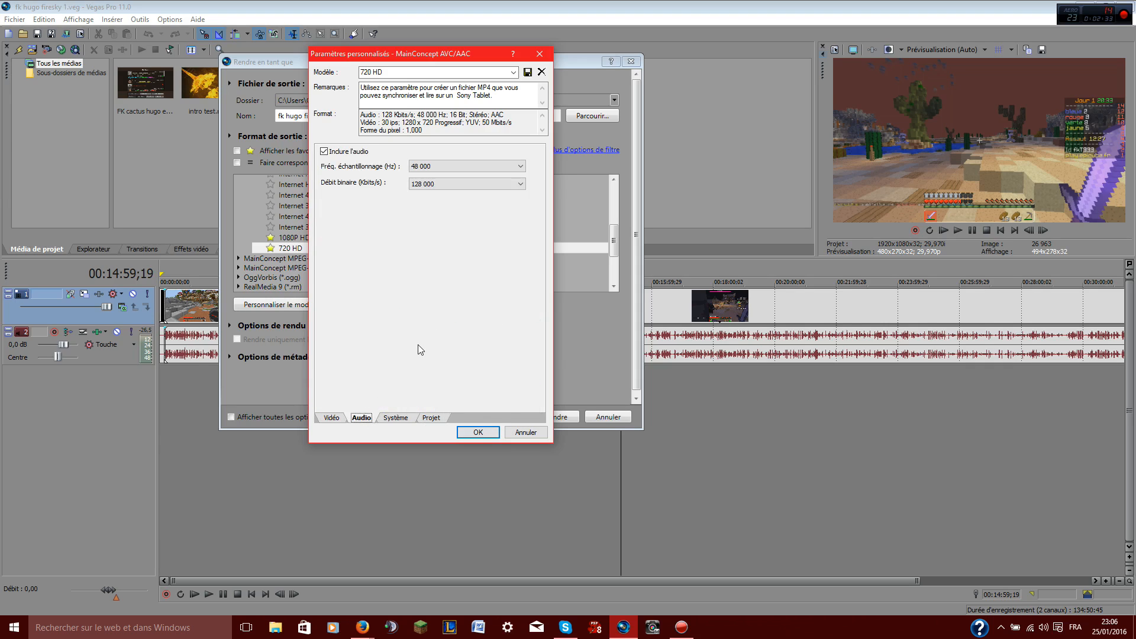
{"action": "left_click", "coordinate": [462, 185]}
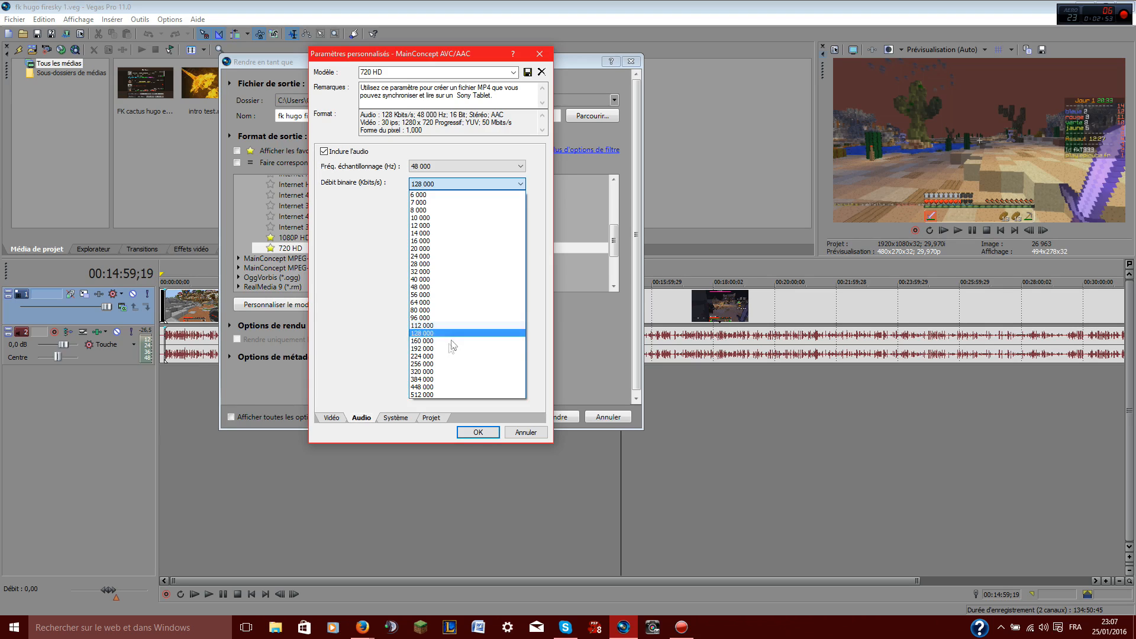
{"action": "left_click", "coordinate": [371, 318]}
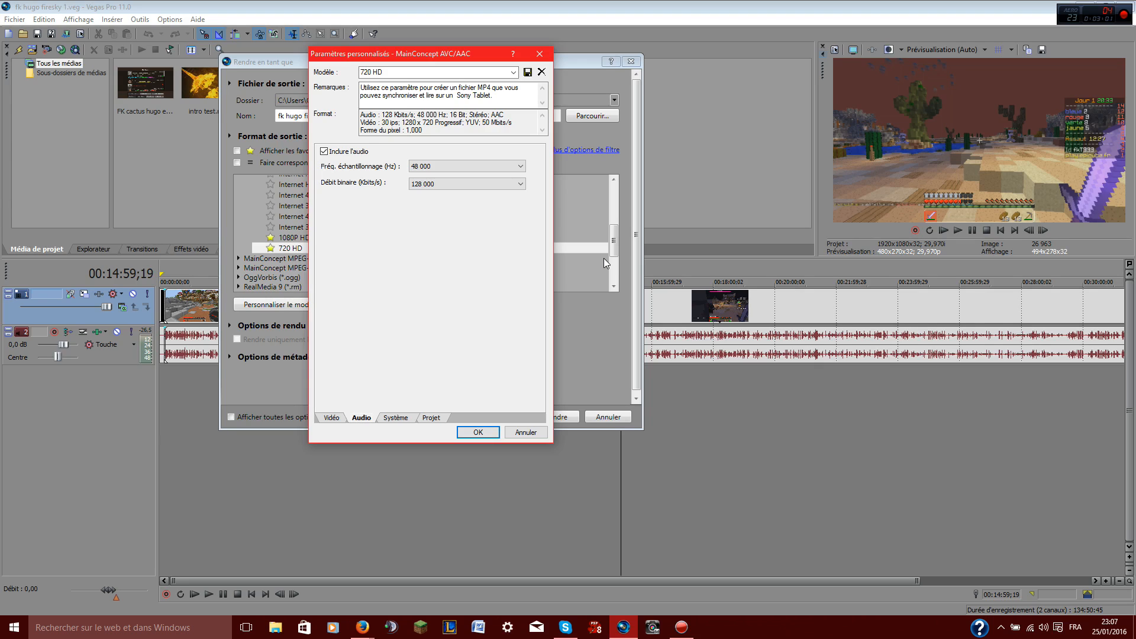
{"action": "left_click", "coordinate": [395, 417]}
{"action": "left_click", "coordinate": [431, 418]}
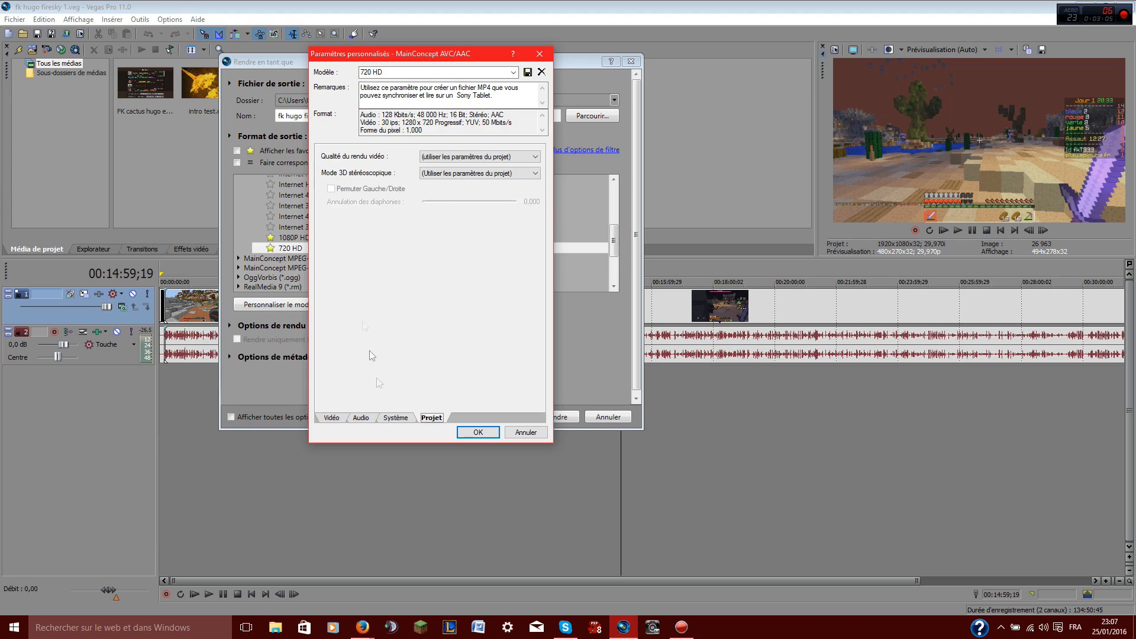
{"action": "left_click", "coordinate": [331, 417]}
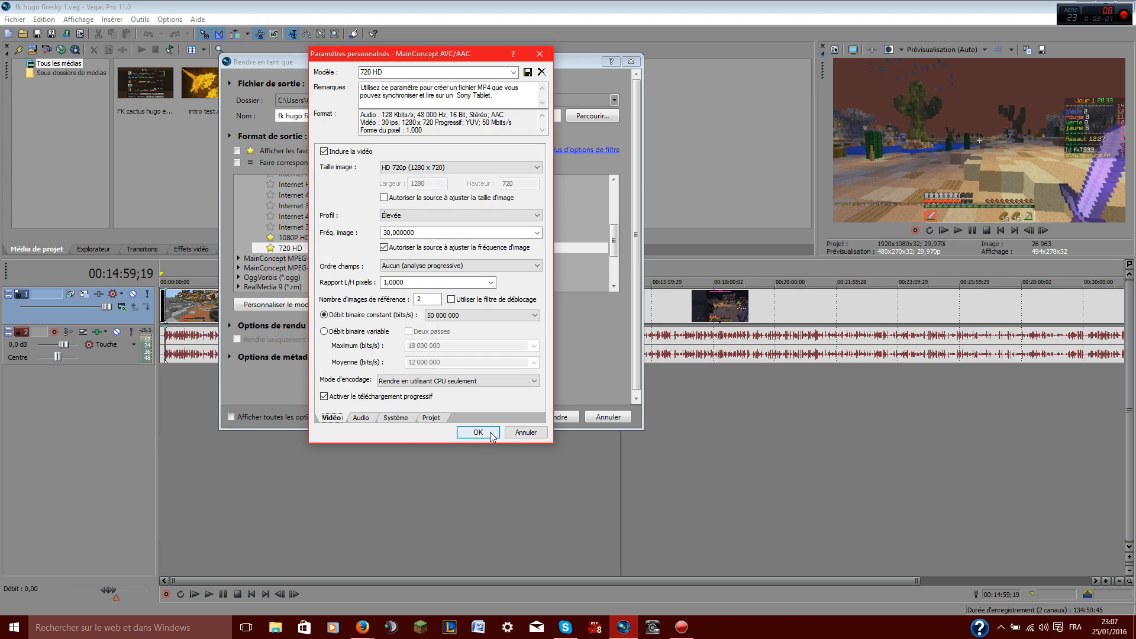
Confirm the template settings, reopen and confirm them again, and close the Render As dialog without rendering
{"action": "left_click", "coordinate": [483, 432]}
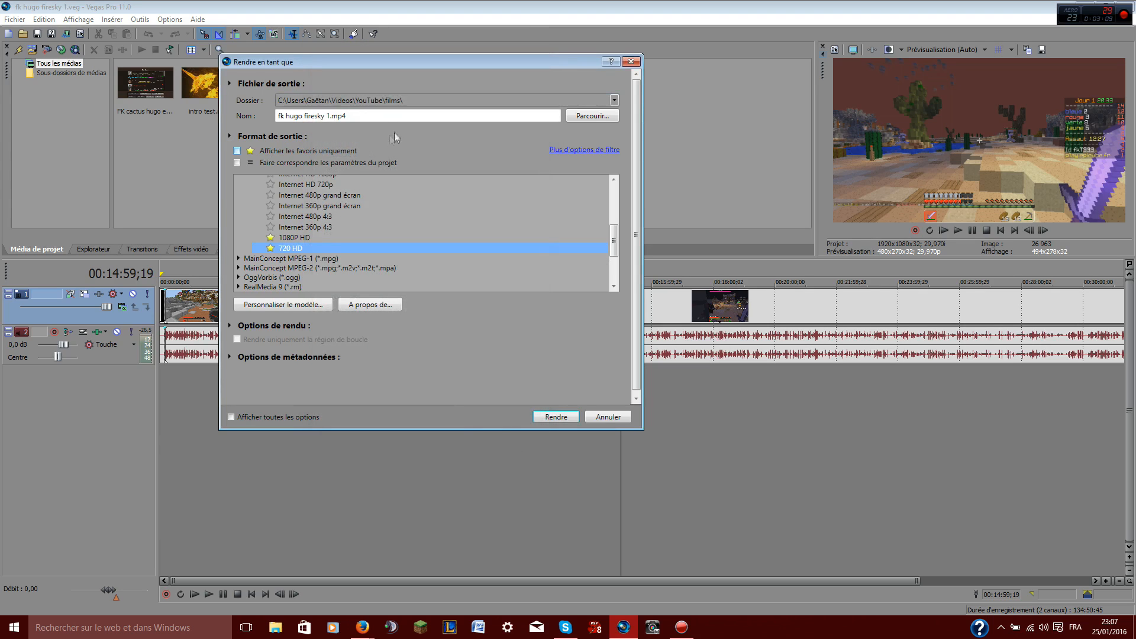
{"action": "left_click", "coordinate": [283, 304]}
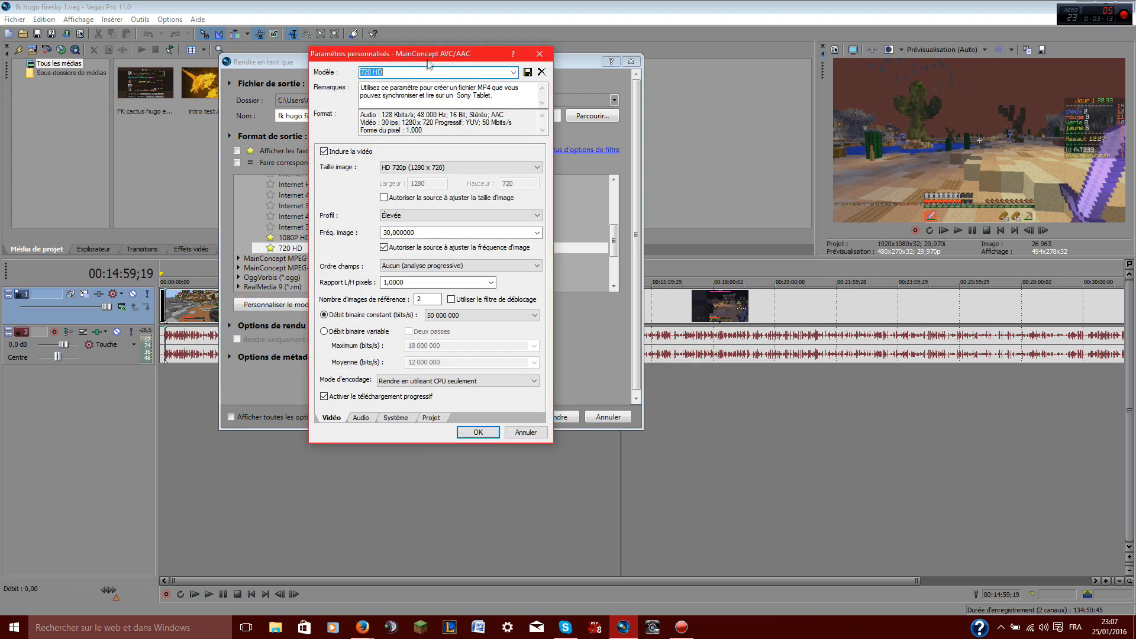
{"action": "left_click", "coordinate": [478, 432]}
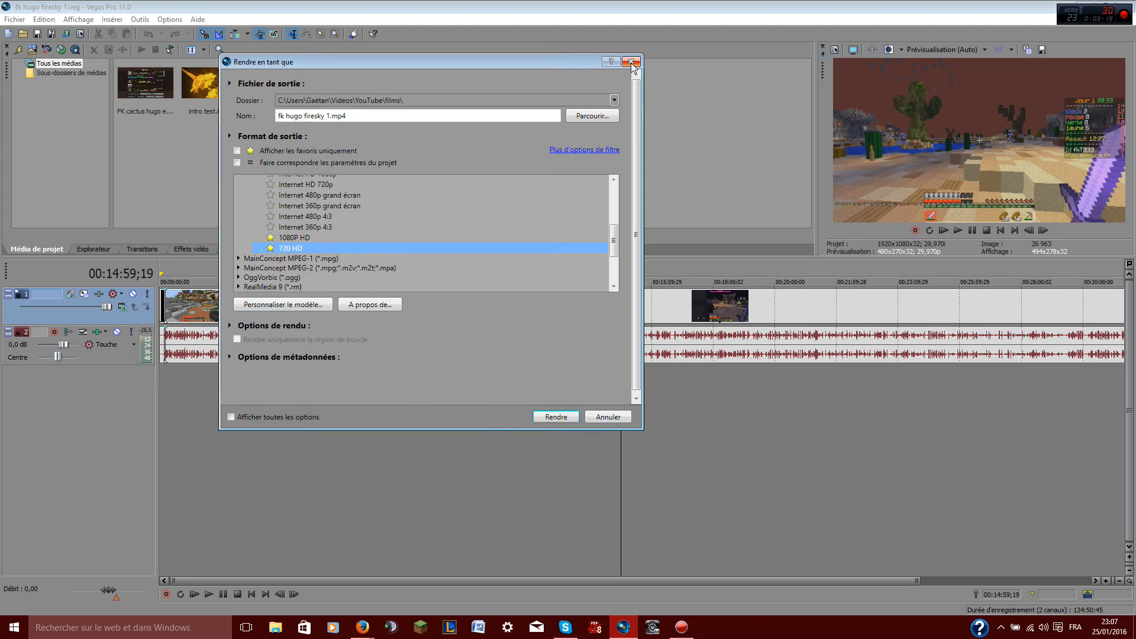
{"action": "left_click", "coordinate": [609, 416]}
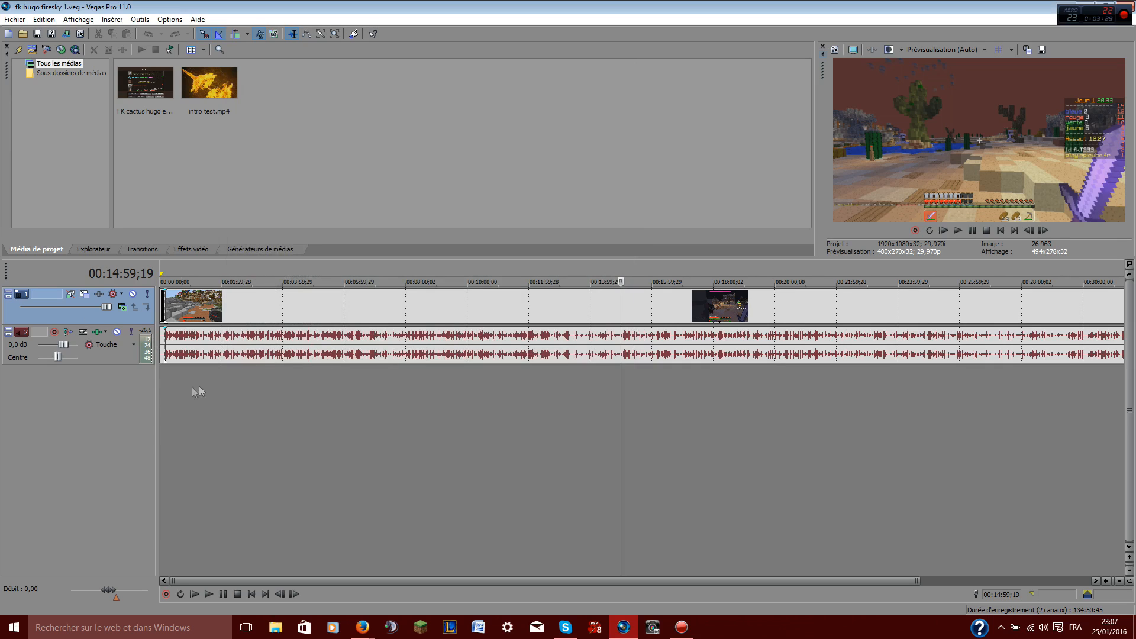
Select the timeline tracks and browse the Switches submenu of the Edit menu without choosing an option
{"action": "left_click", "coordinate": [110, 357]}
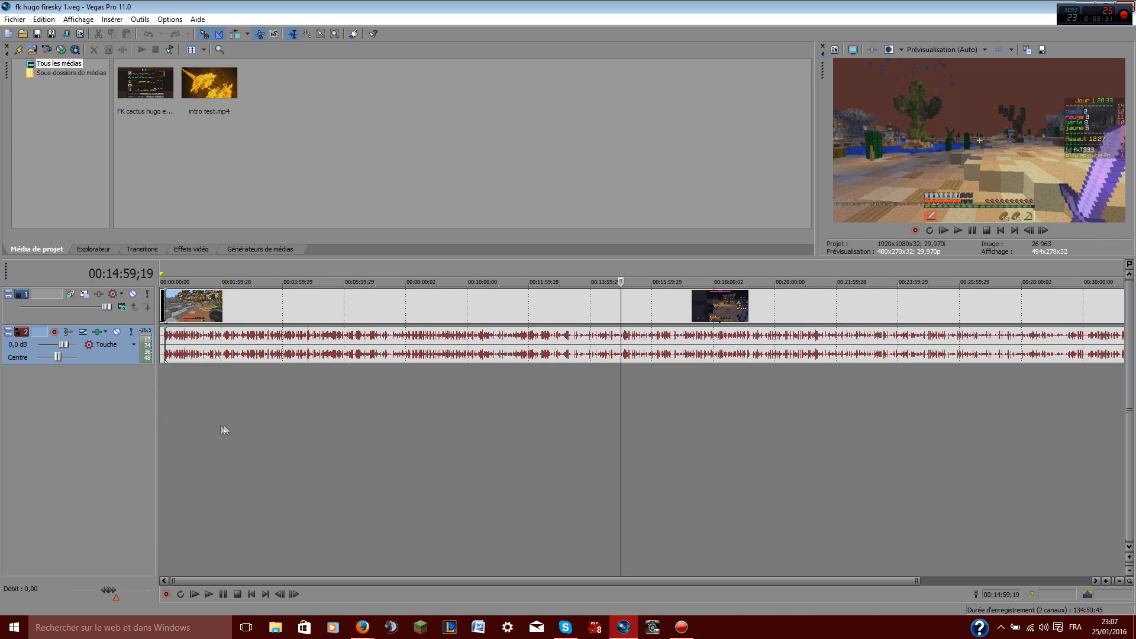
{"action": "left_click", "coordinate": [250, 313]}
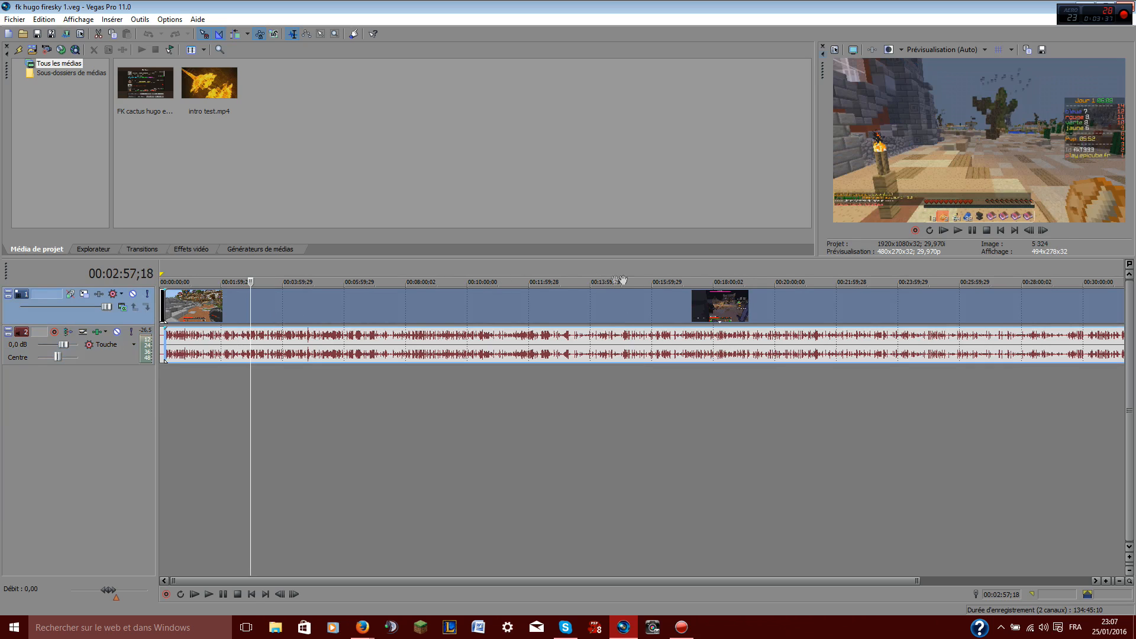
{"action": "left_click", "coordinate": [47, 20]}
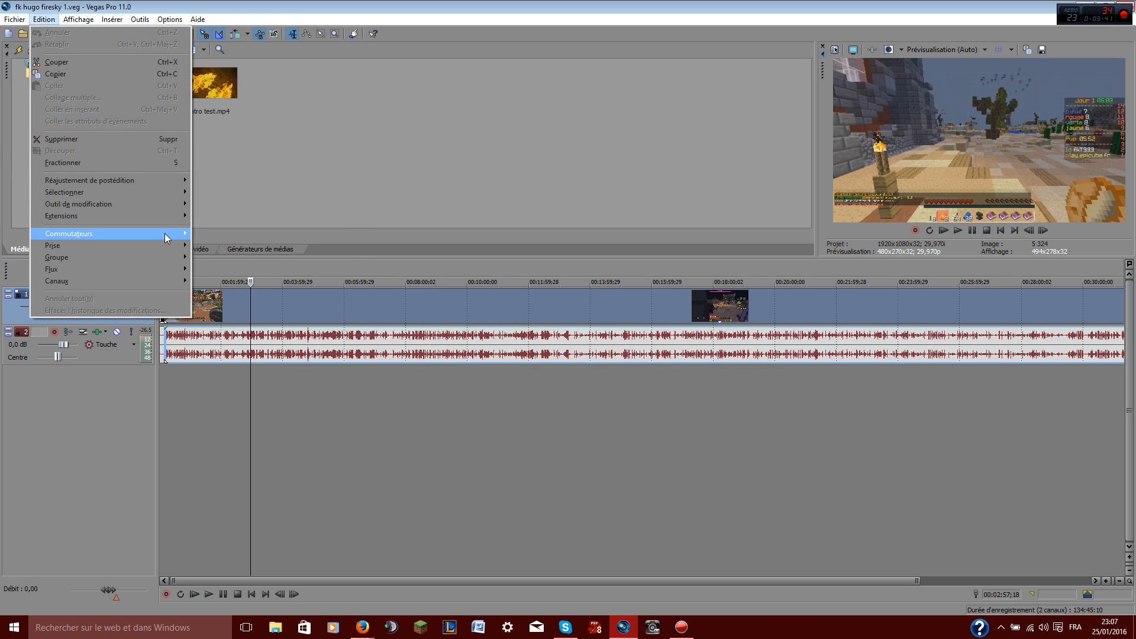
{"action": "mouse_move", "coordinate": [171, 234]}
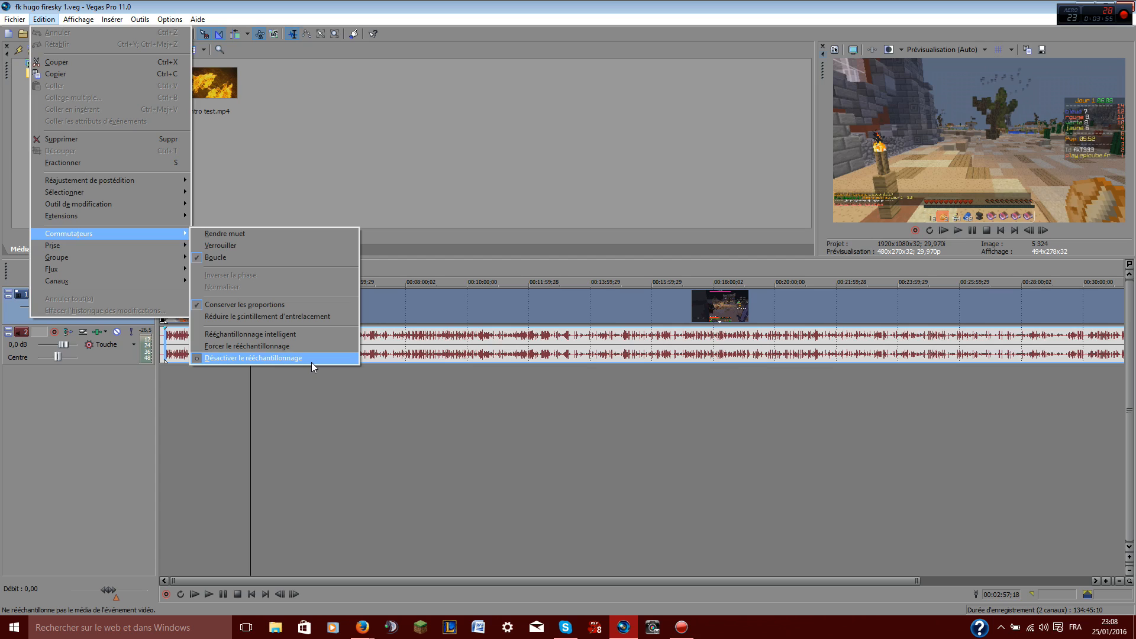
{"action": "left_click", "coordinate": [441, 496]}
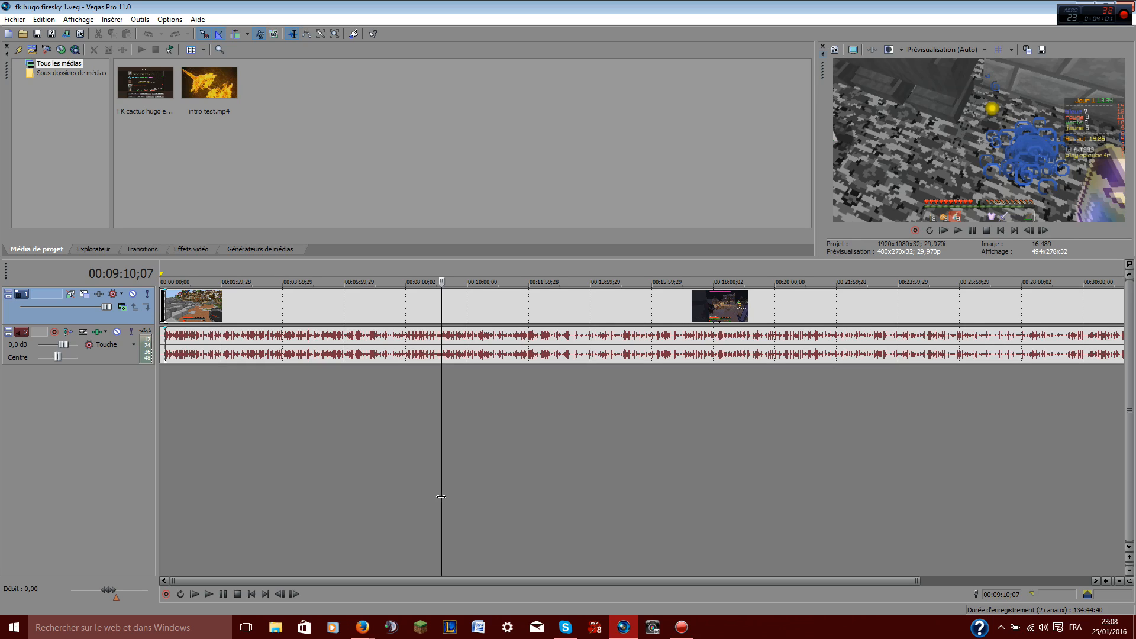
Mark a loop region on the timeline just after the 15-minute mark and place the cursor near 14:03
{"action": "left_click_drag", "start_coordinate": [686, 497], "coordinate": [631, 497]}
{"action": "left_click", "coordinate": [593, 498]}
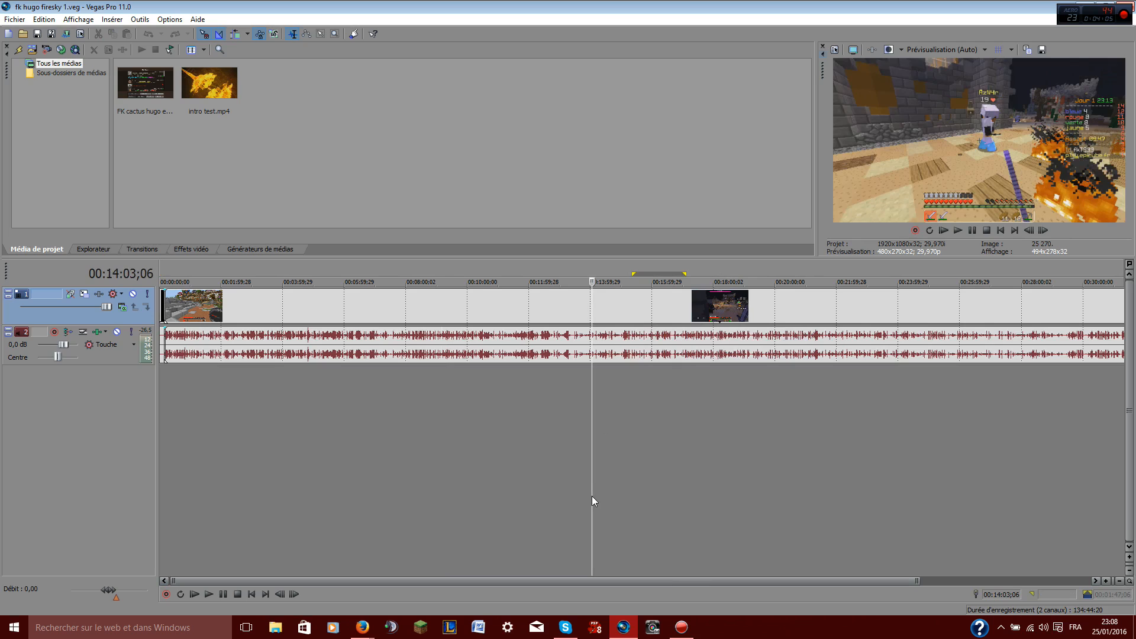